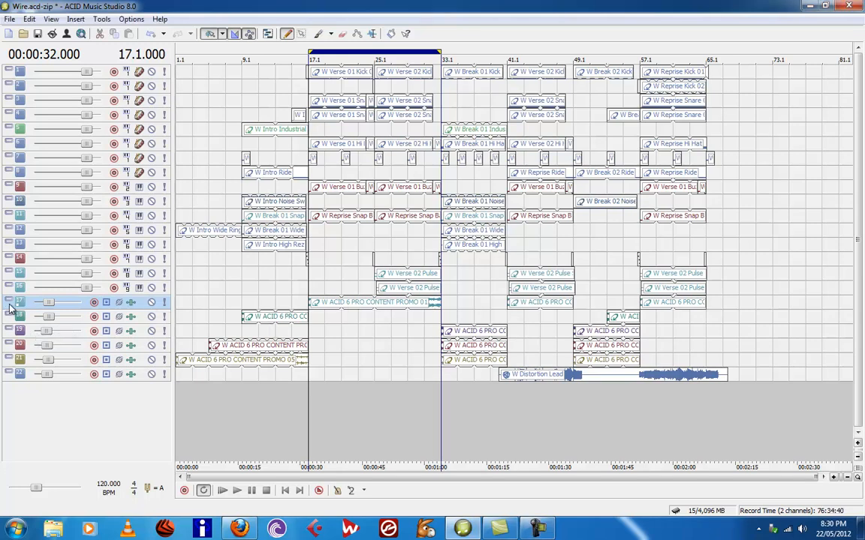
Maximize the height of audio track 17 so its waveform and pan envelope fill the track view.
click(11, 321)
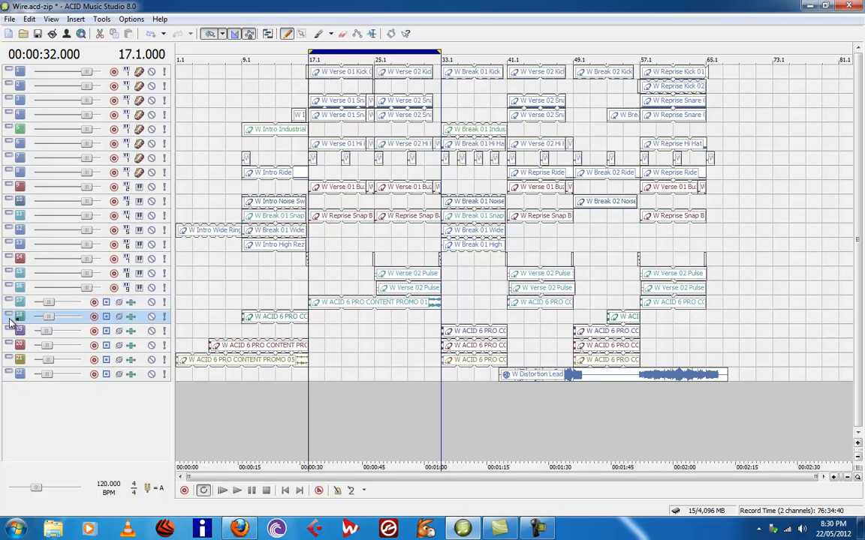
click(9, 334)
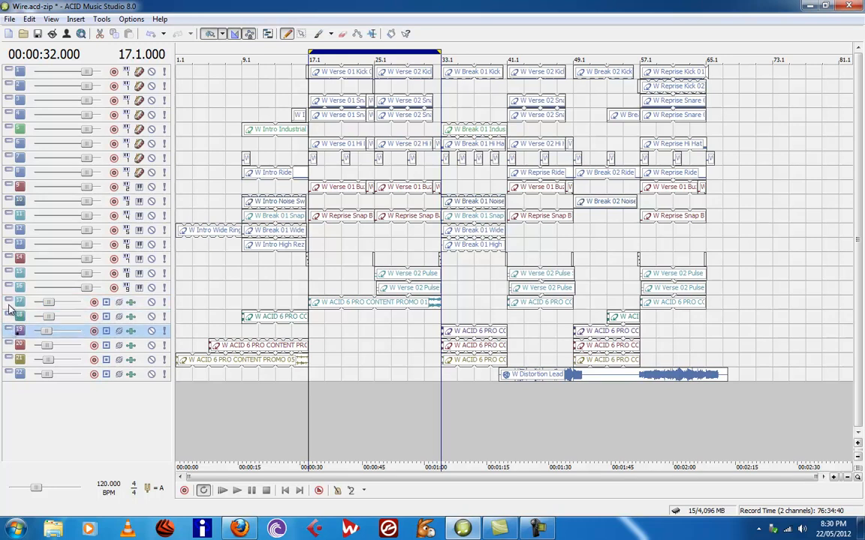
click(9, 307)
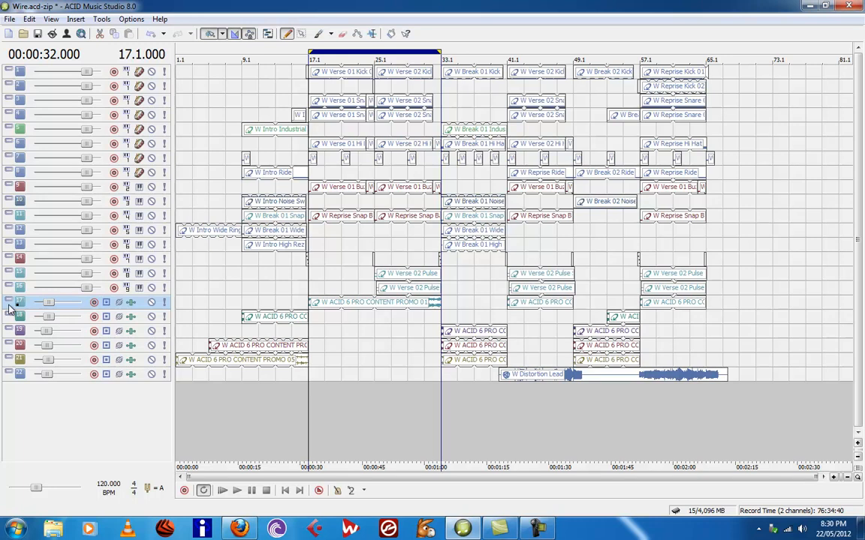
click(10, 302)
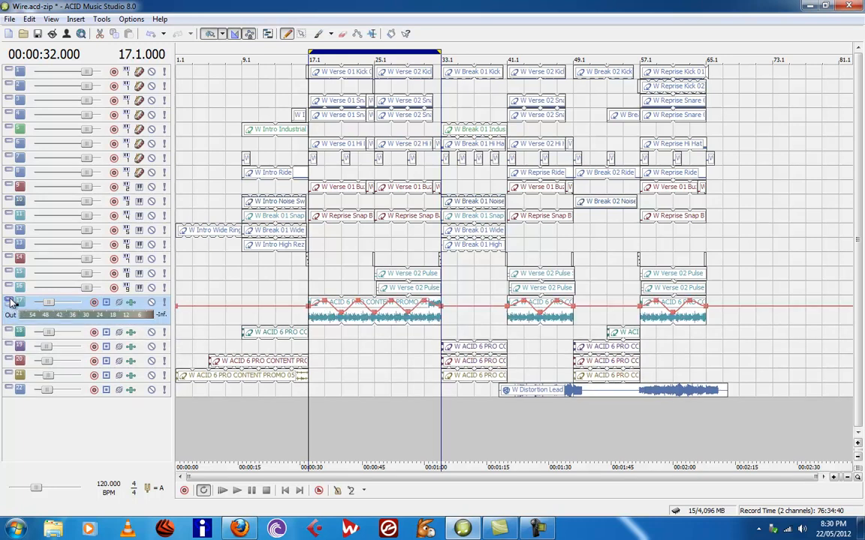
click(9, 306)
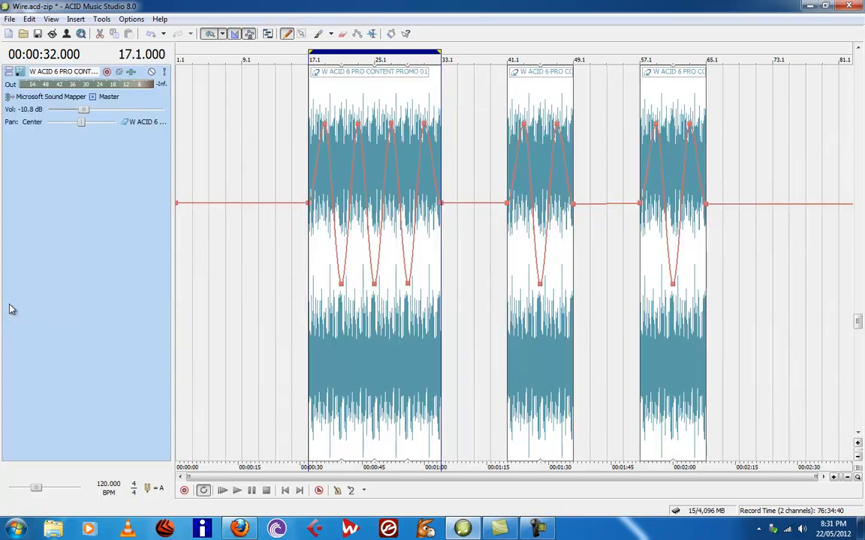
Insert a volume envelope on track 17.
right_click(120, 248)
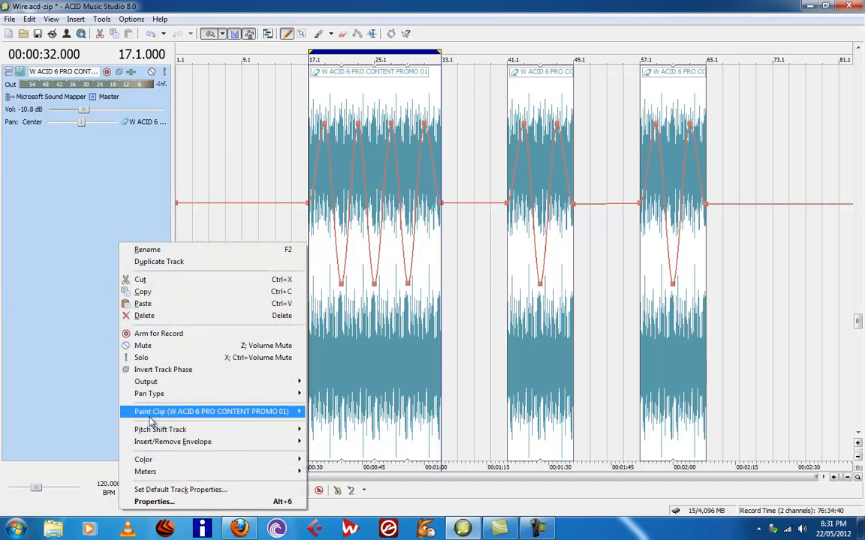
mouse_move(163, 448)
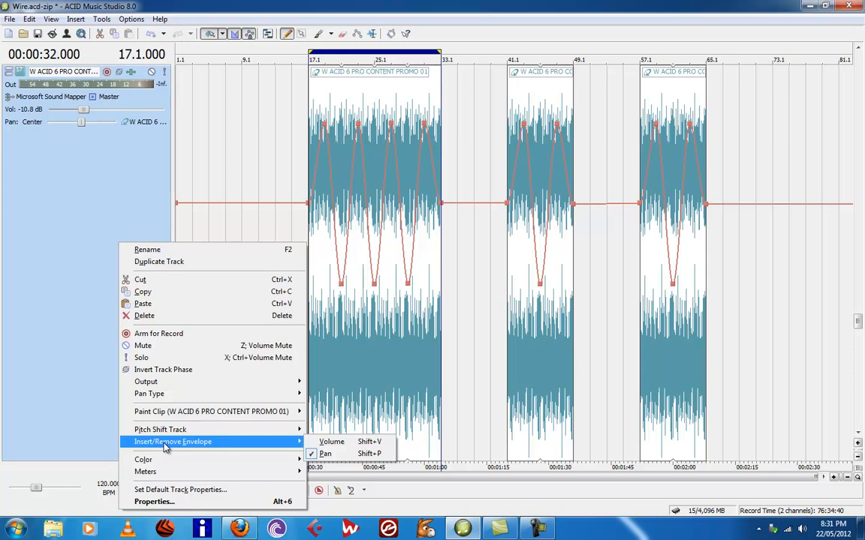
click(332, 442)
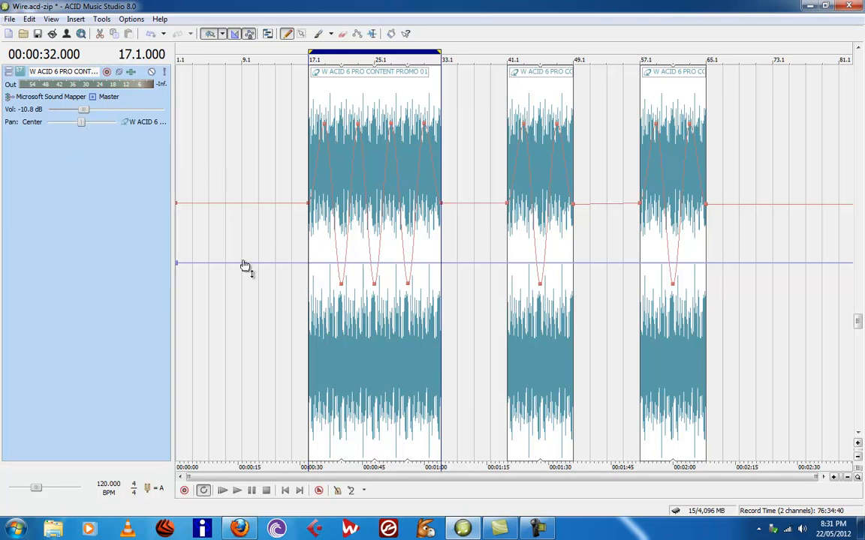
Add volume envelope points at 17.1, 25.1 and 33.1, and lower the middle point to the minimum volume.
double_click(309, 264)
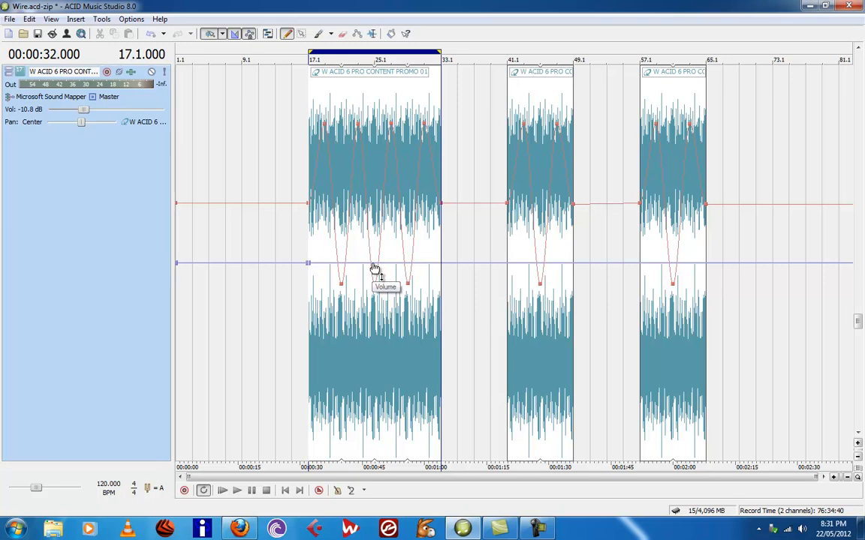
double_click(373, 264)
double_click(441, 264)
drag(373, 267, 373, 457)
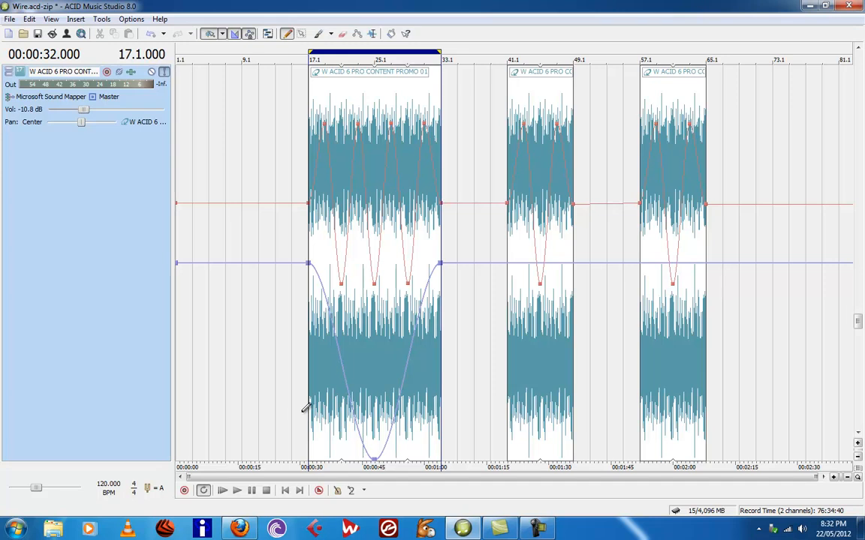
Play back the loop region from 17.1 to 33.1 to hear the volume envelope, and stop playback.
click(237, 492)
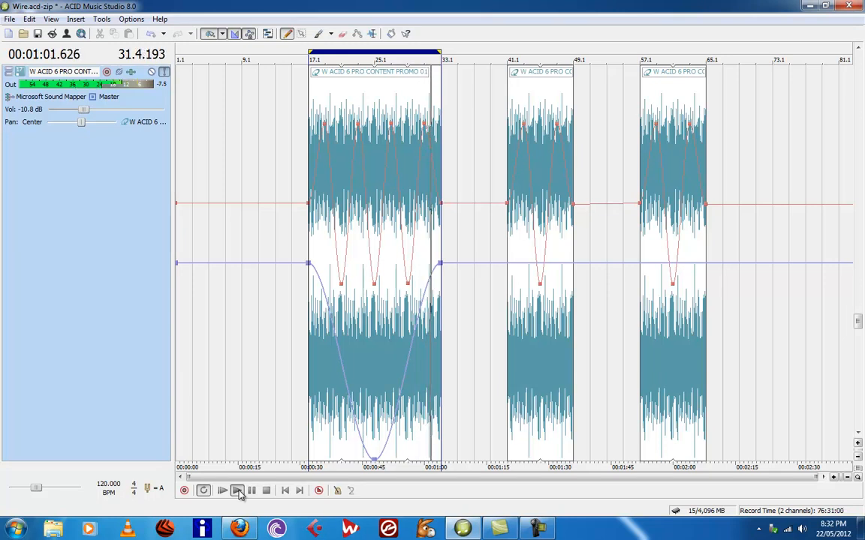
click(238, 491)
click(237, 491)
click(237, 491)
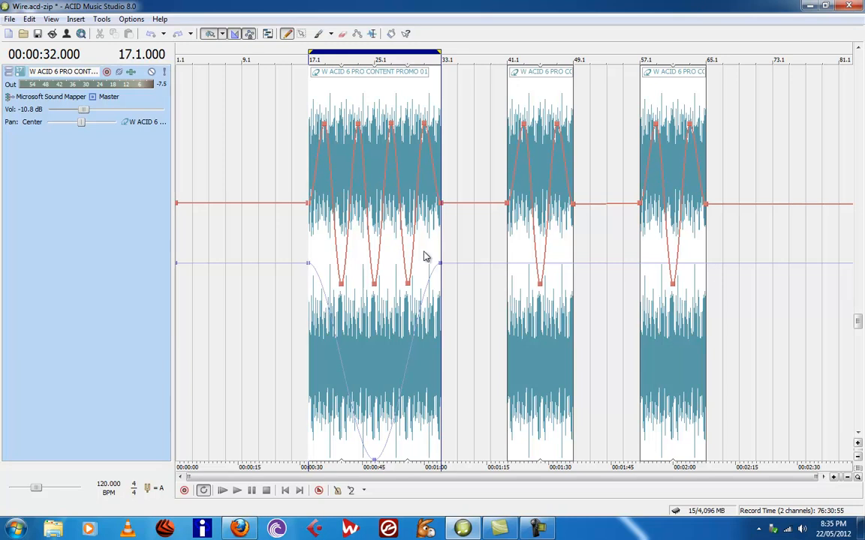
Delete the three right-side pan envelope points within the first clip, between 17.1 and 33.1.
right_click(341, 288)
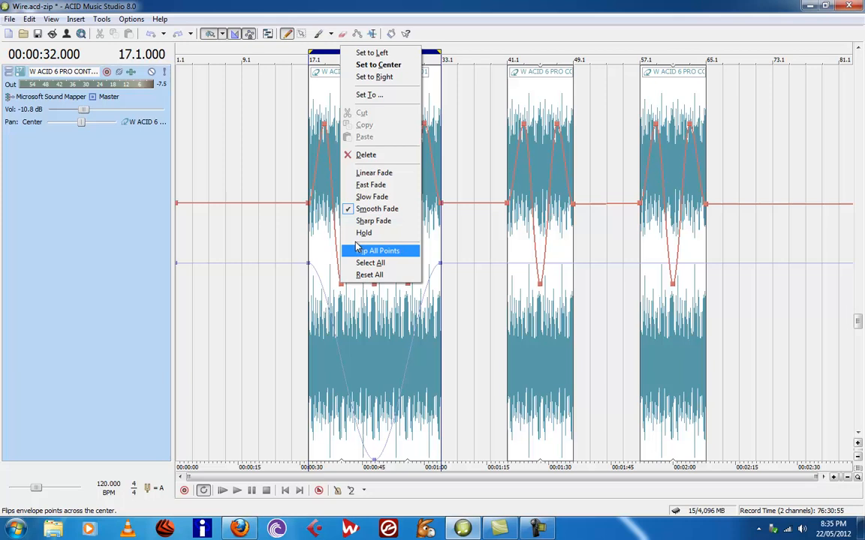
click(367, 156)
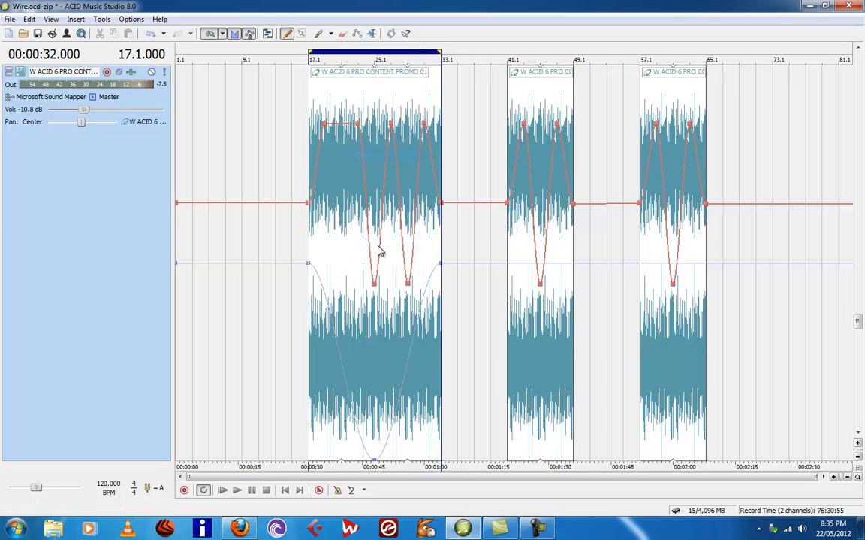
right_click(374, 285)
click(396, 156)
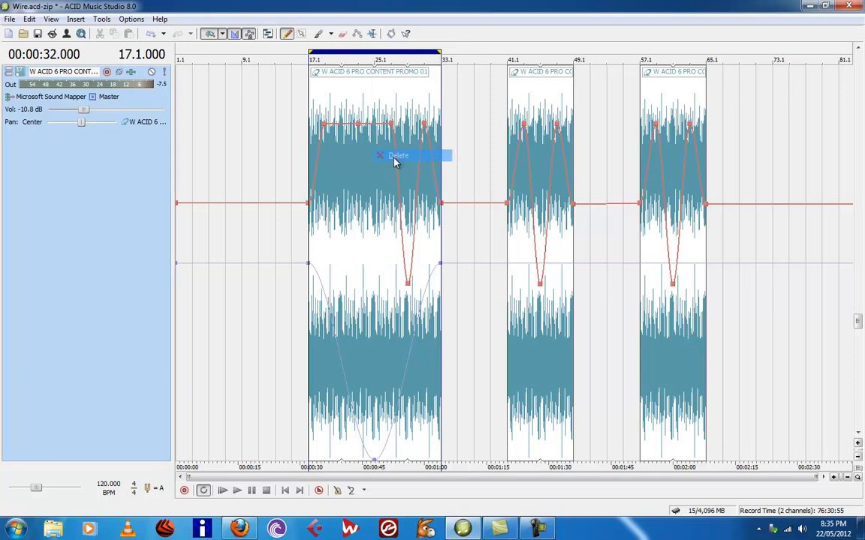
right_click(407, 286)
click(433, 154)
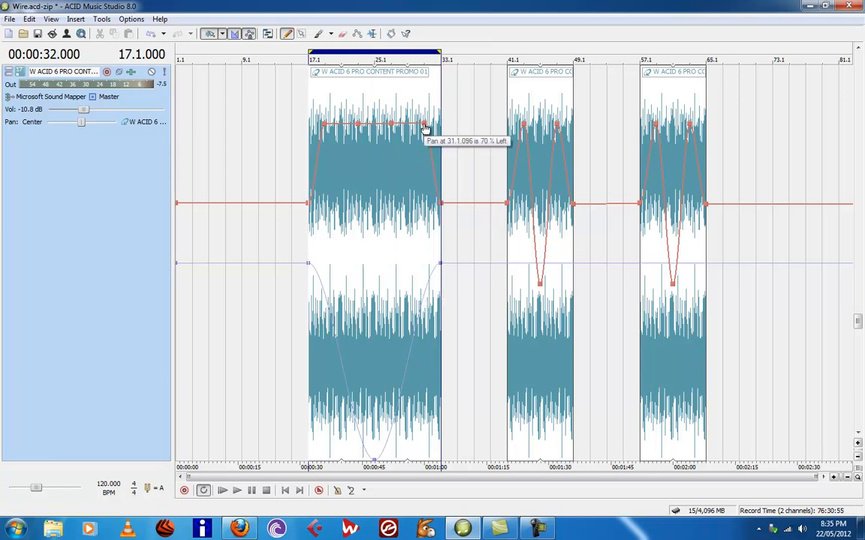
Delete the four left-side pan envelope points within the first clip, keeping only its start and end points.
right_click(425, 128)
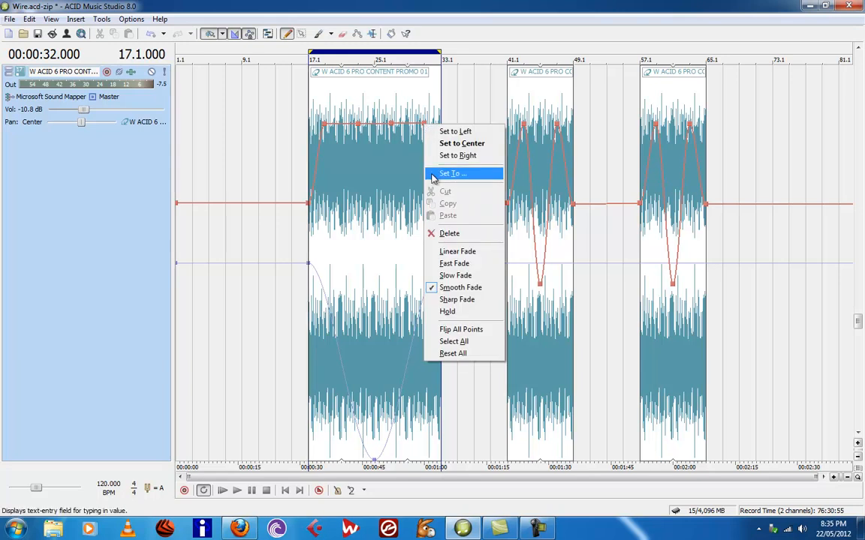
click(444, 234)
right_click(391, 125)
click(415, 232)
right_click(359, 127)
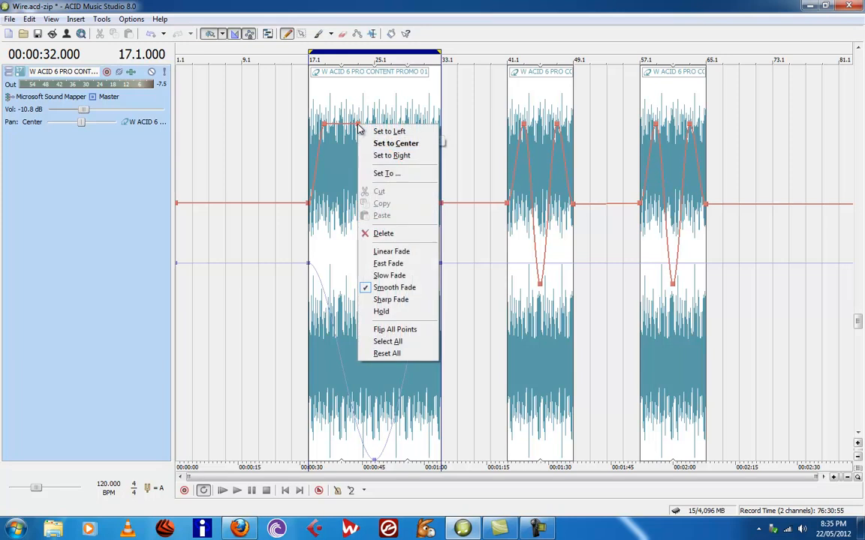
click(382, 233)
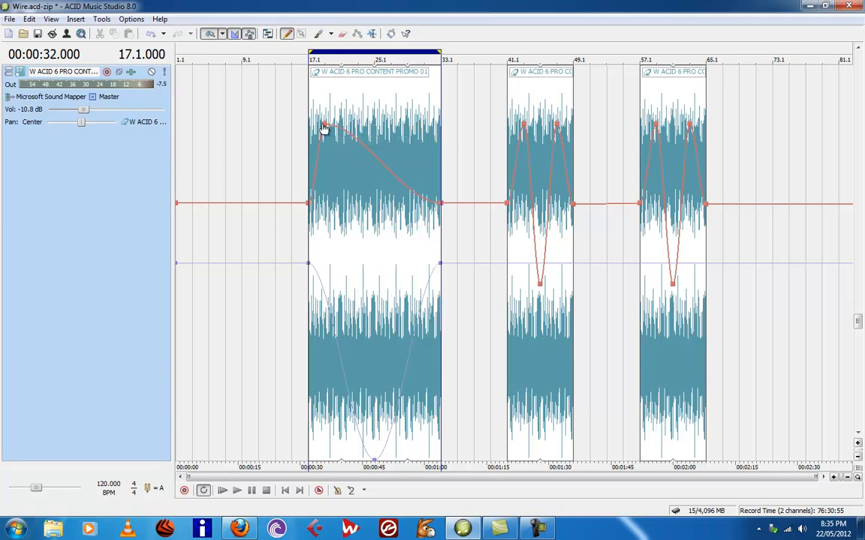
right_click(327, 126)
click(345, 233)
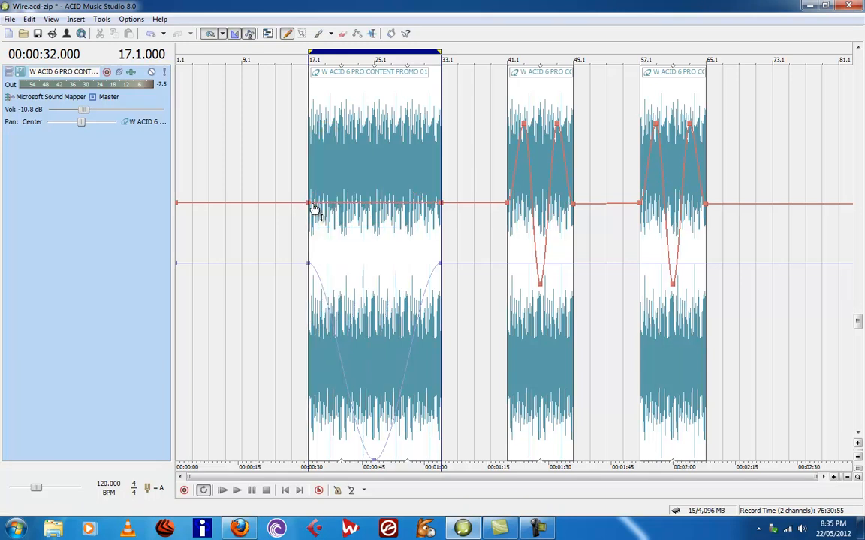
Set the pan point at 17.1 fully left and the one at 33.1 fully right, and play back the loop region.
drag(308, 203, 311, 67)
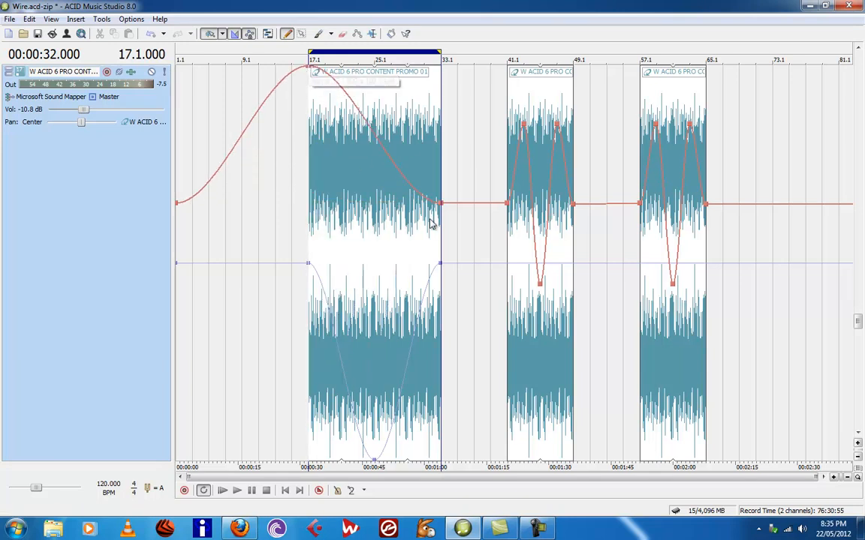
drag(442, 211, 440, 463)
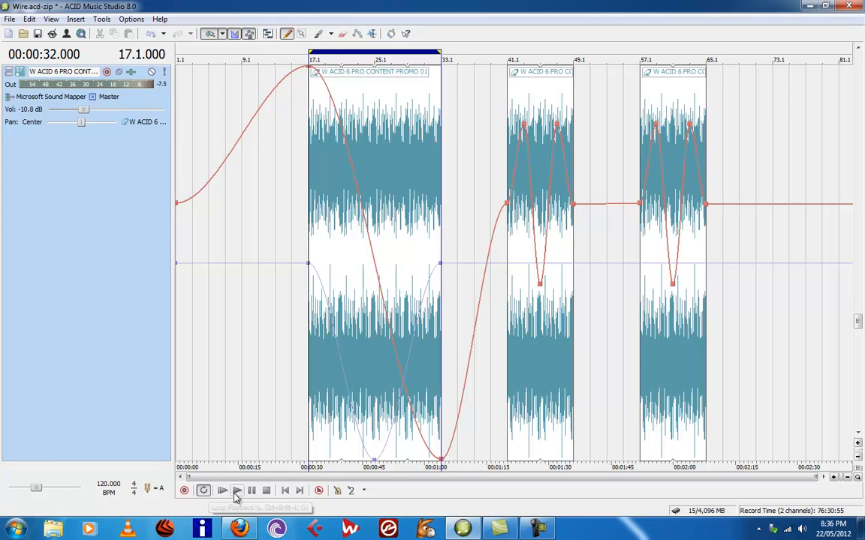
click(237, 492)
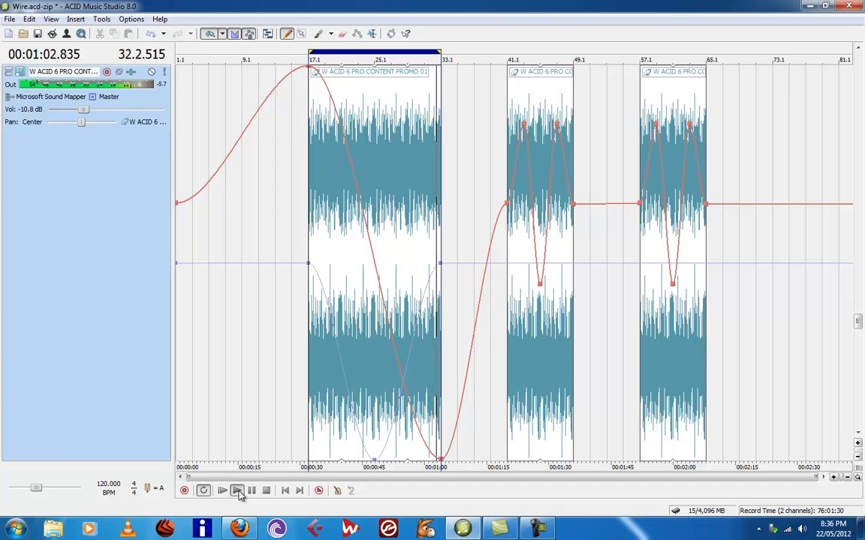
click(266, 491)
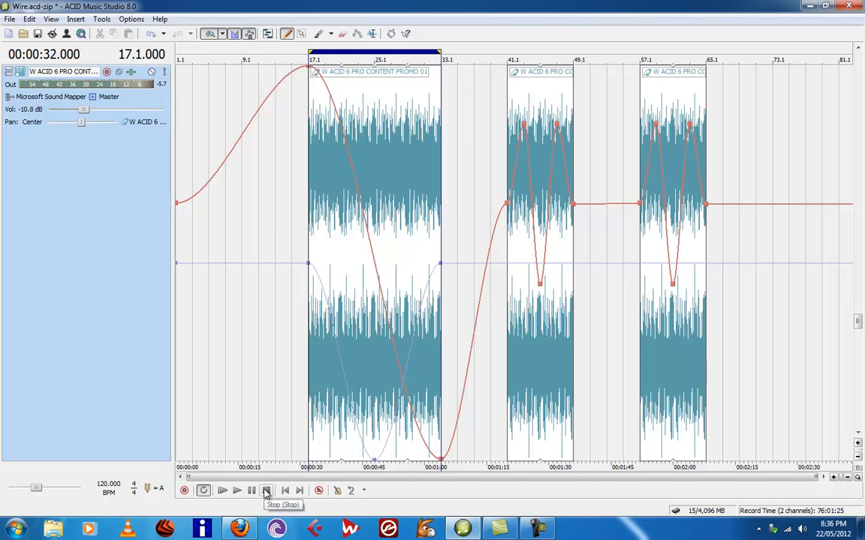